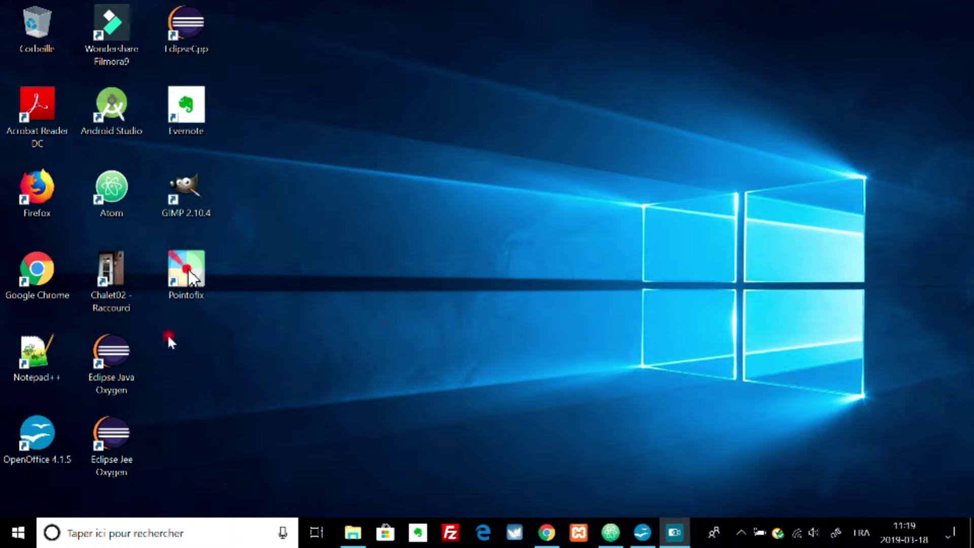
Open Google Chrome in a maximized window and go to google.com
double_click(43, 271)
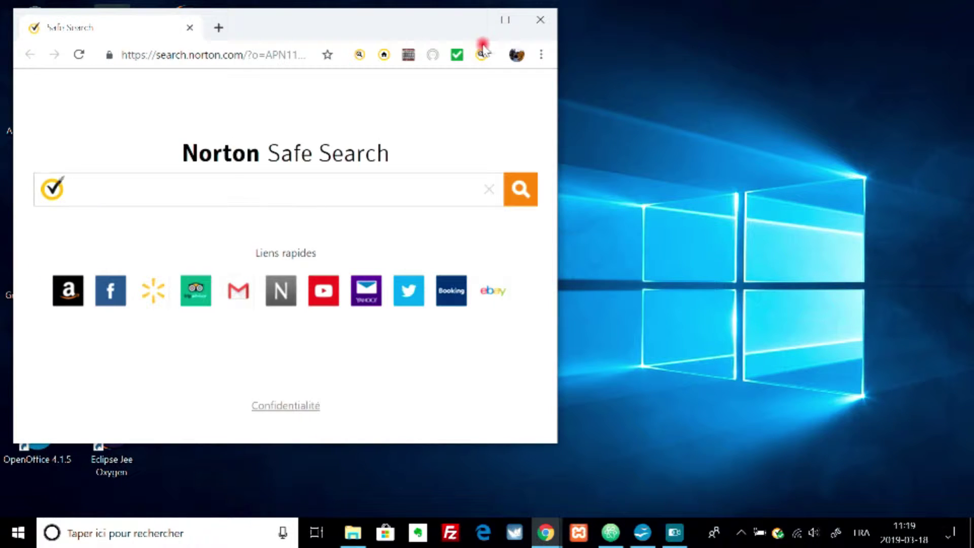
left_click(504, 21)
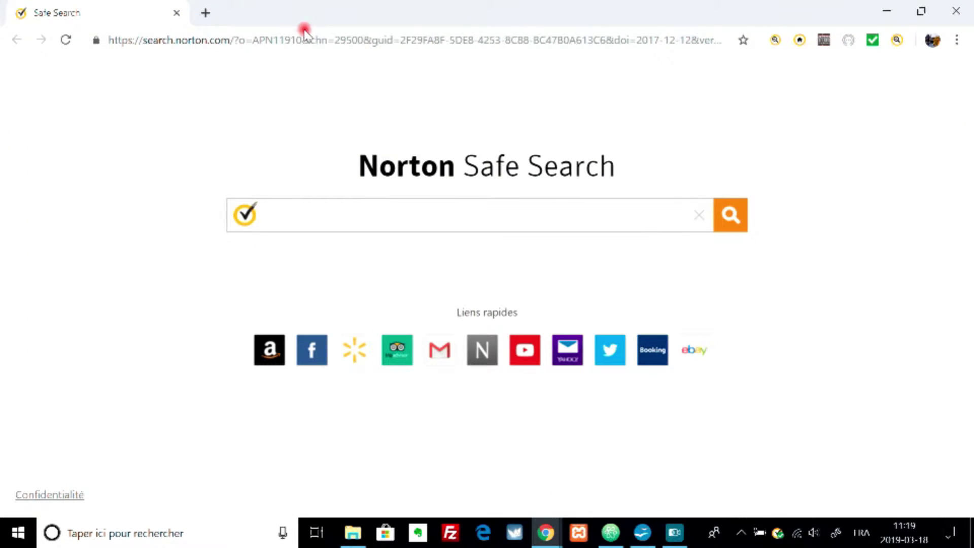
left_click(283, 40)
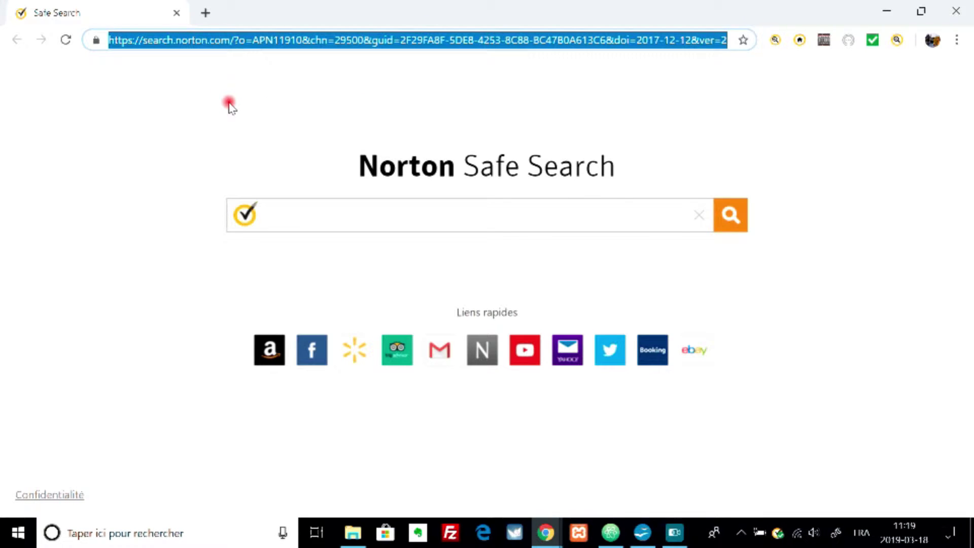
type("google.com")
key("Return")
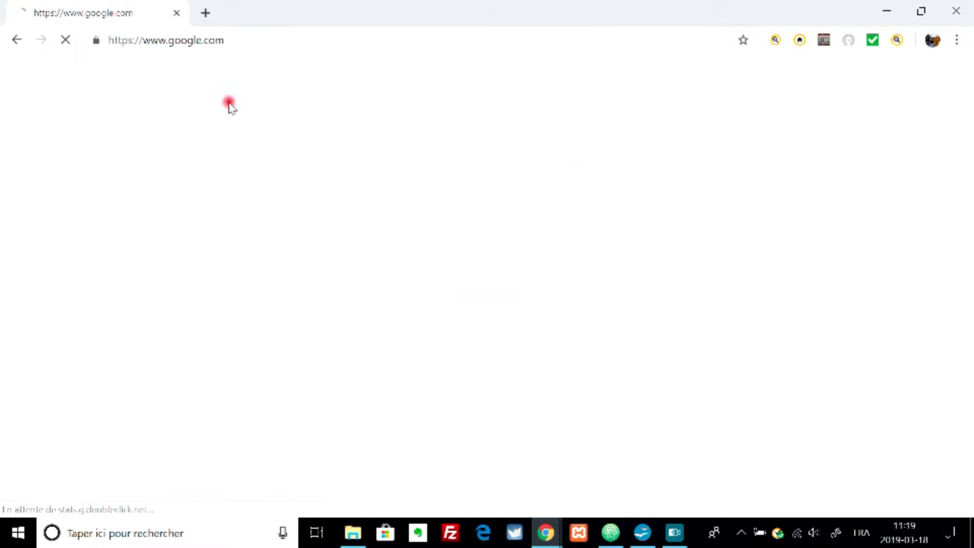
Search Google for "telecharger java jdk"
type("tel")
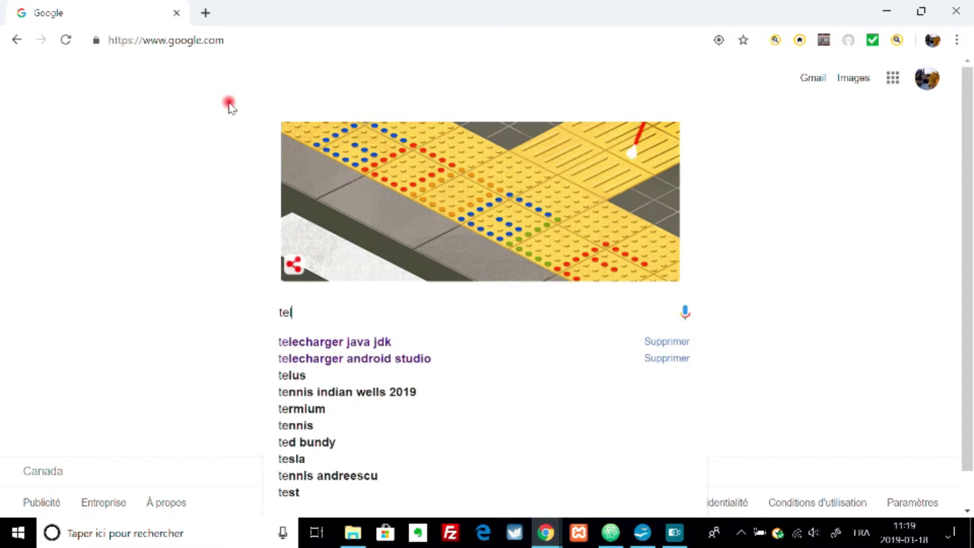
type("ed")
type("h")
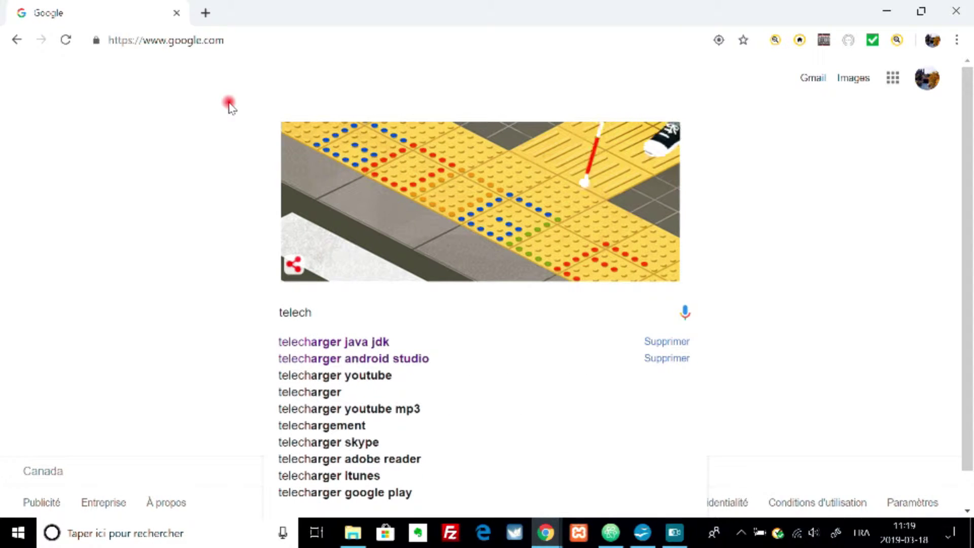
key("Down")
key("Return")
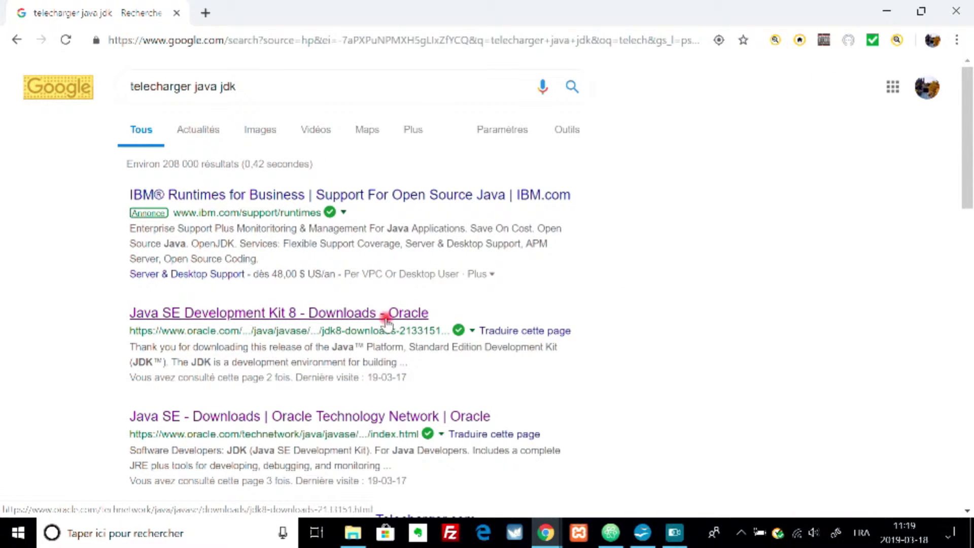
Open Oracle's Java SE Downloads result and go to the Java Platform (JDK) 11 download list
left_click(279, 419)
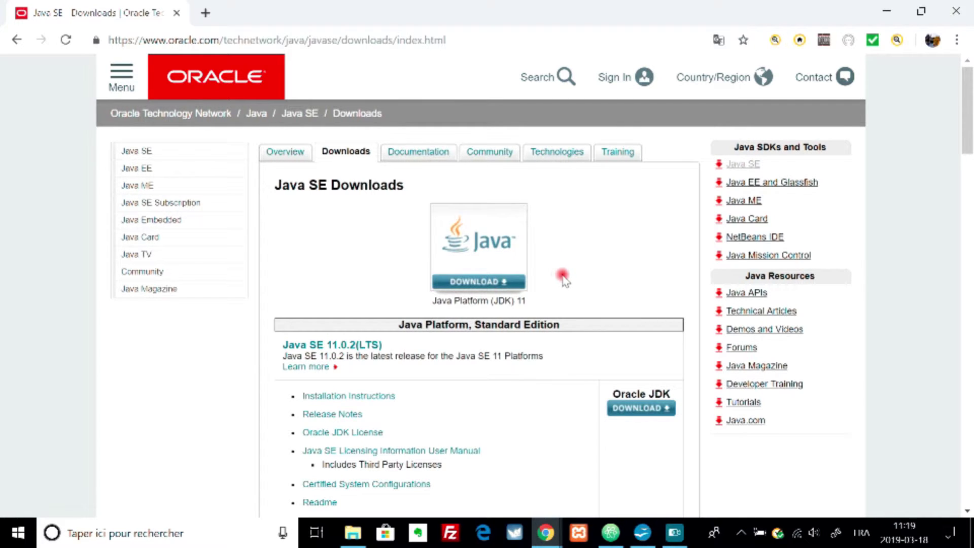
left_click(471, 282)
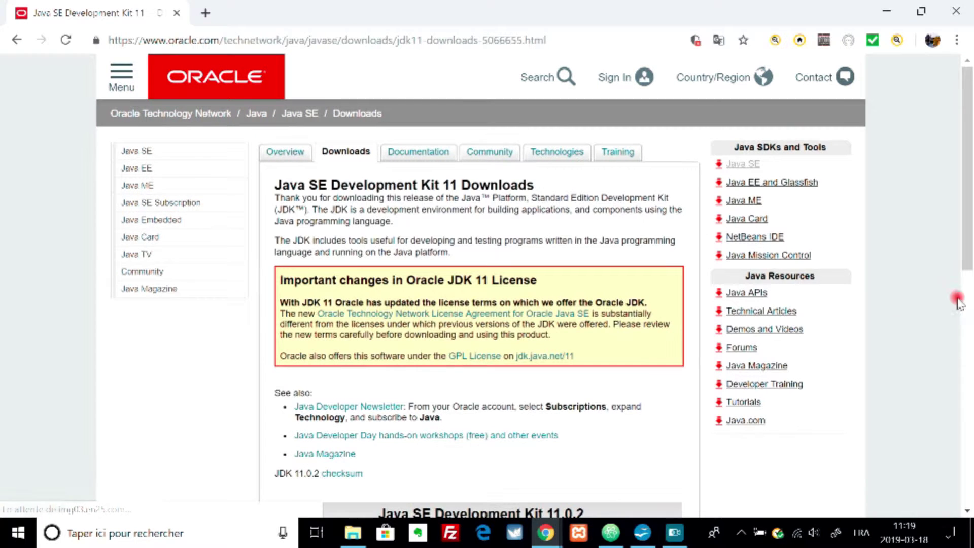
scroll(969, 229, "down", 8)
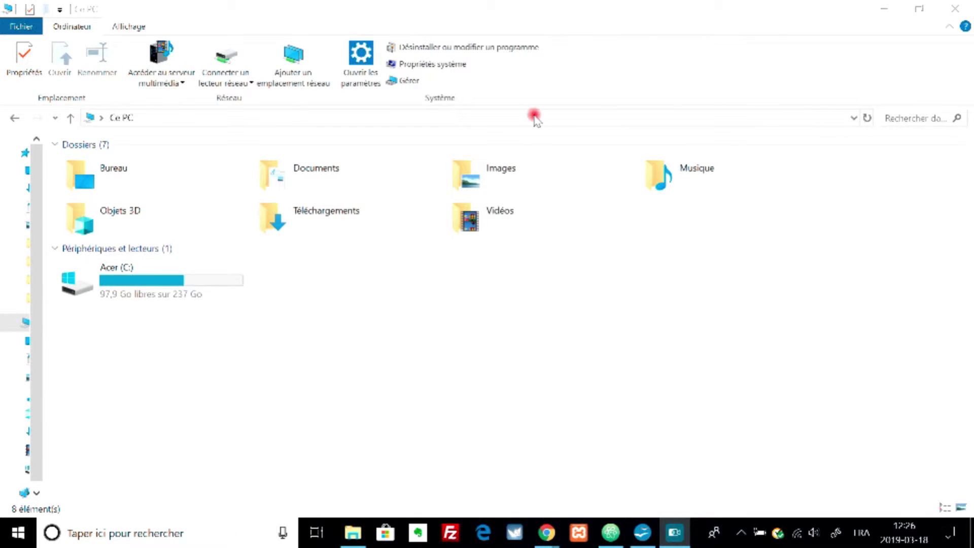
Open the computer's system properties from This PC and check the system type in the device specifications
left_click(424, 64)
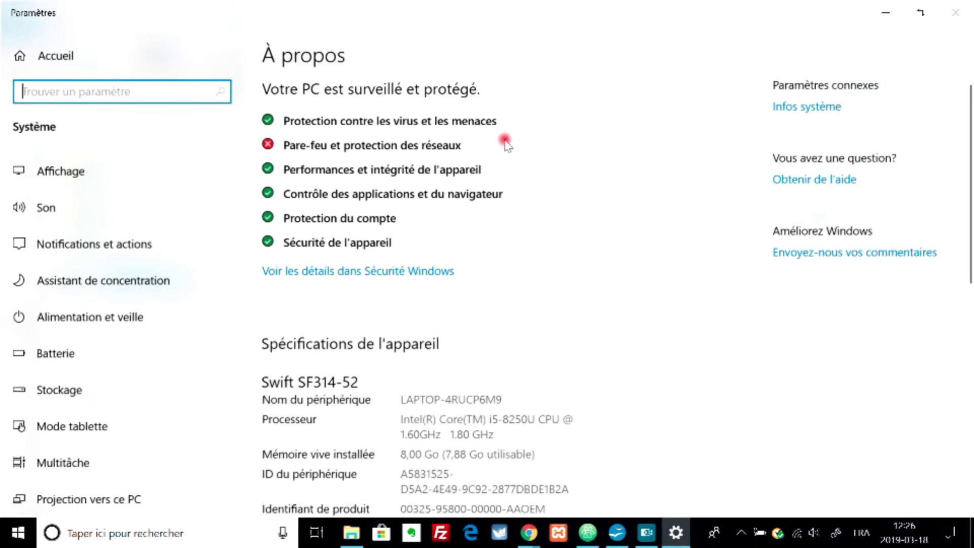
scroll(911, 351, "down", 3)
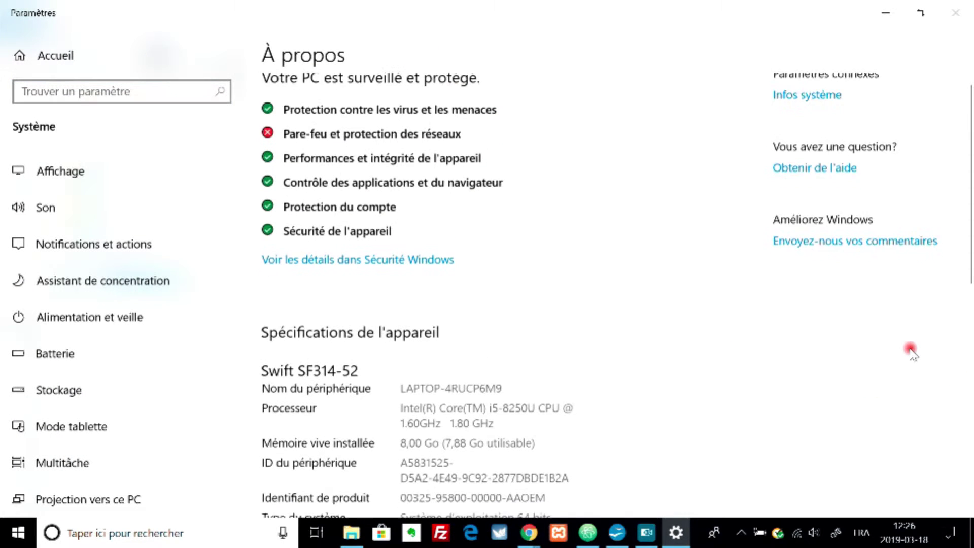
scroll(912, 352, "down", 2)
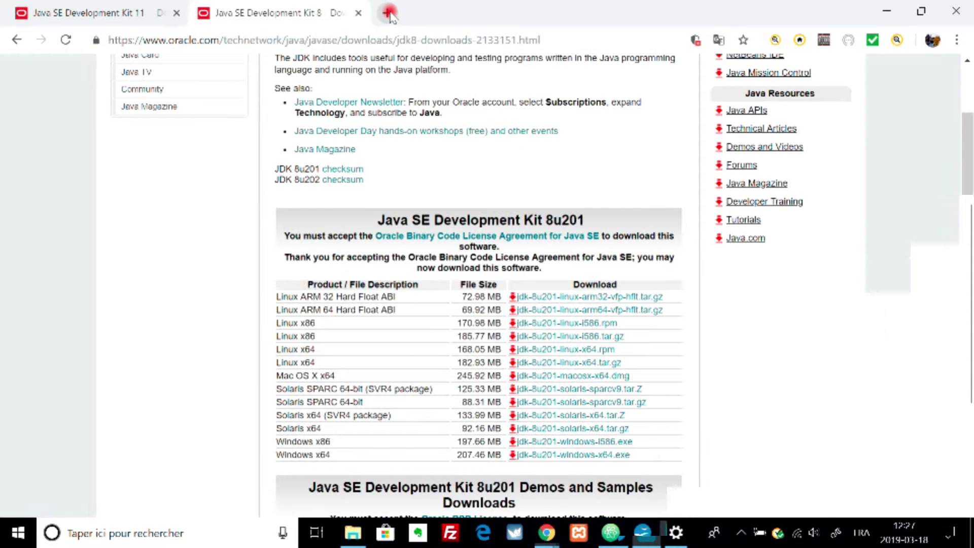
Return to the JDK 11 page in Chrome, accept the license agreement and download jdk-11.0.2_windows-x64_bin.exe
left_click(387, 13)
left_click(357, 13)
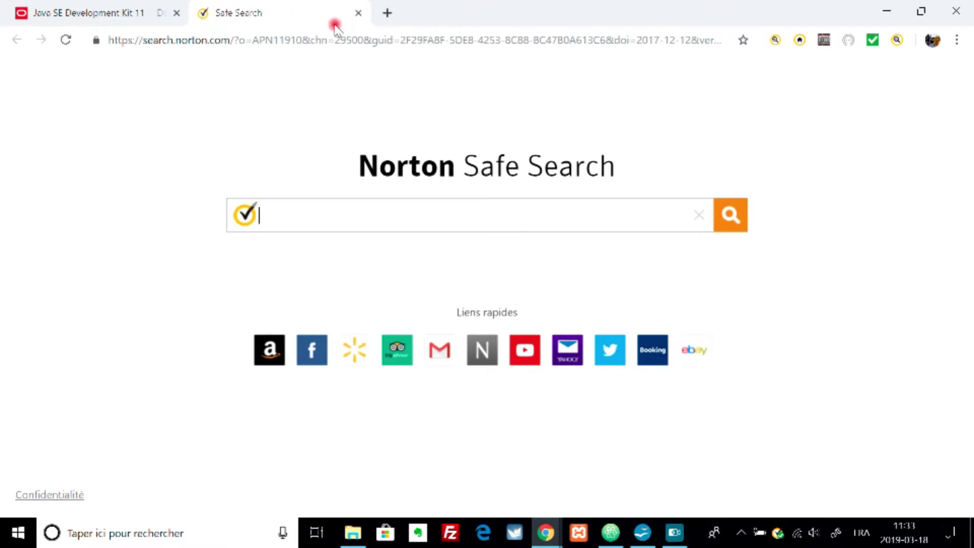
left_click(134, 14)
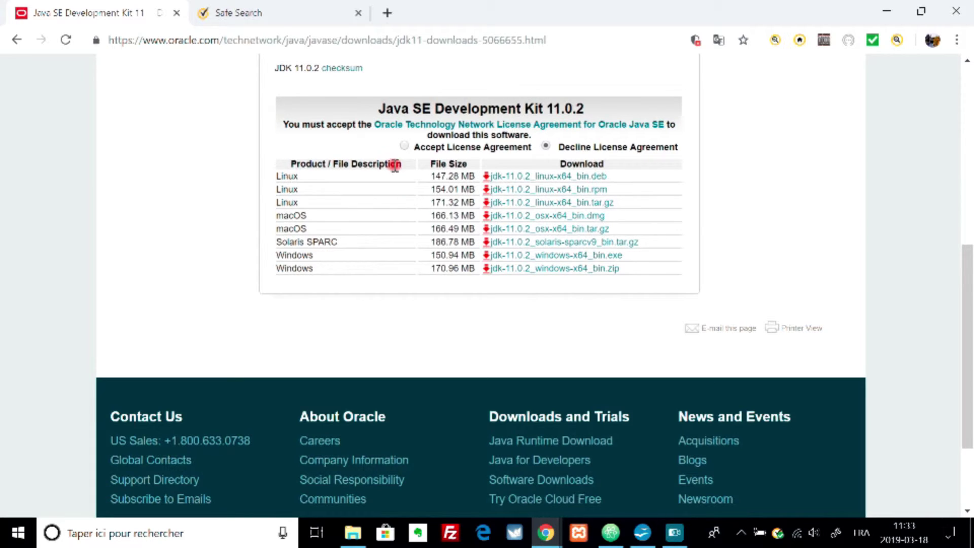
left_click(406, 148)
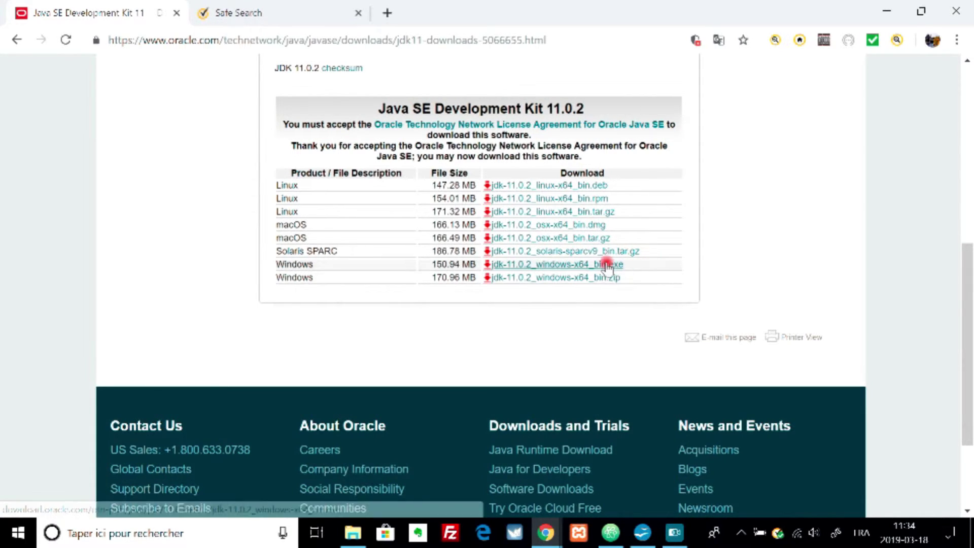
left_click(520, 264)
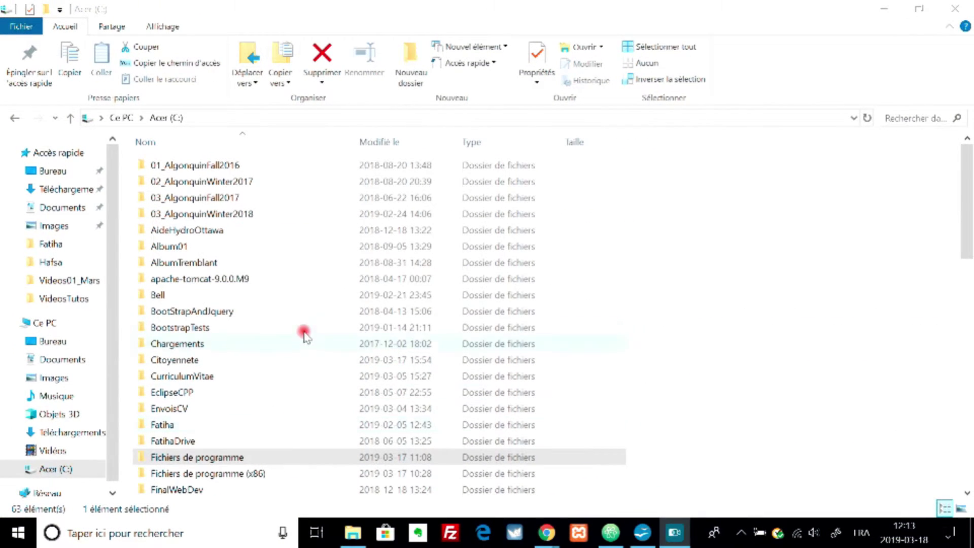
Browse from drive C: through Fichiers de programme and Java to the installed jdk-11.0.2 folder
double_click(285, 459)
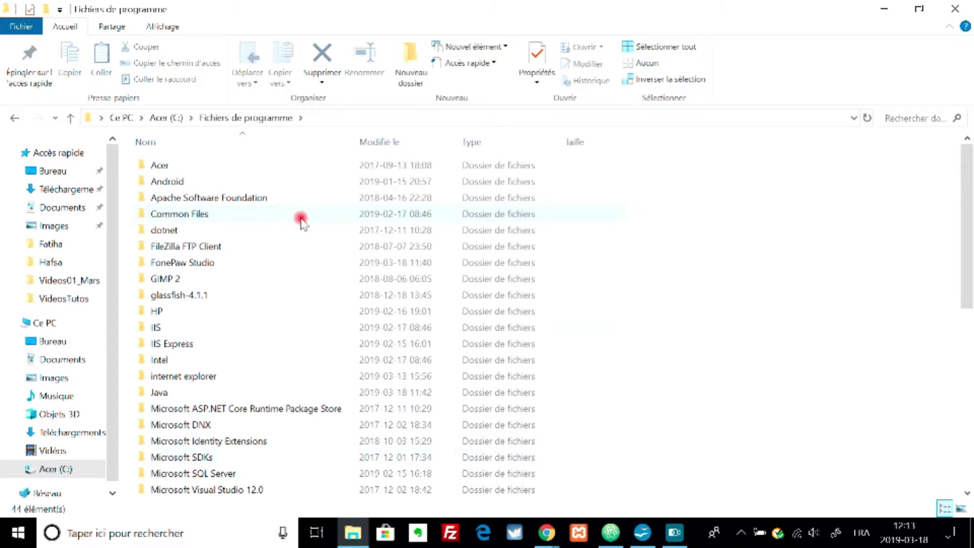
double_click(183, 393)
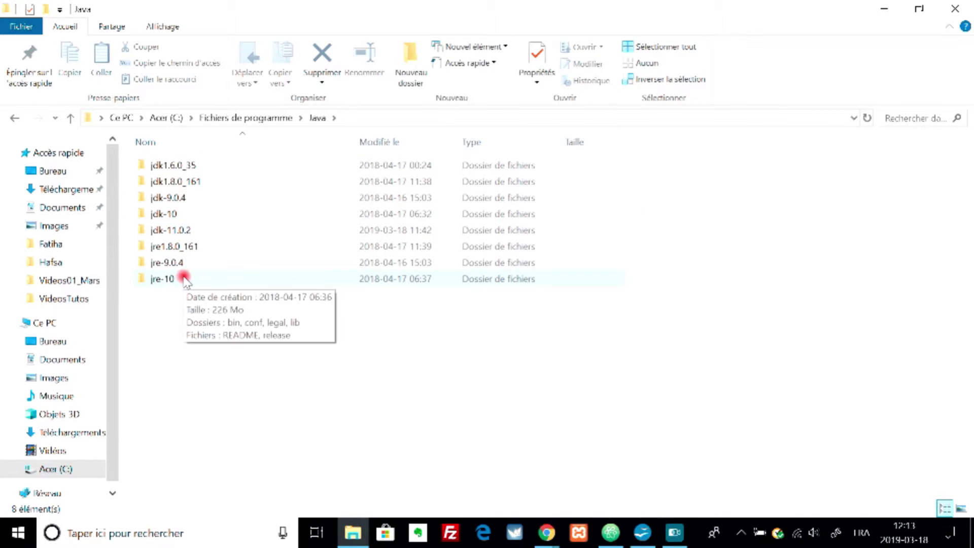
double_click(207, 231)
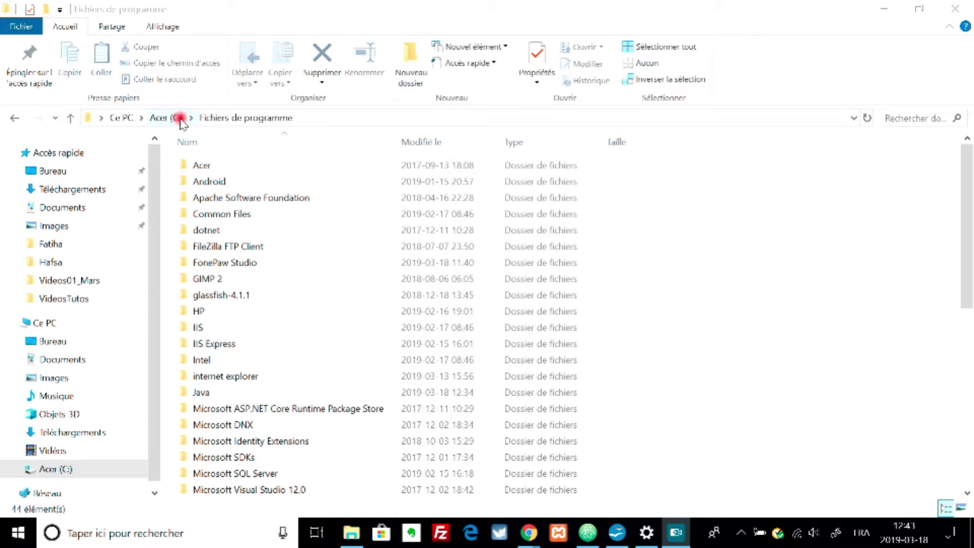
Copy the location path C:\Program Files\Java\jdk-11.0.2 from the properties of the bin folder inside jdk-11.0.2
double_click(225, 395)
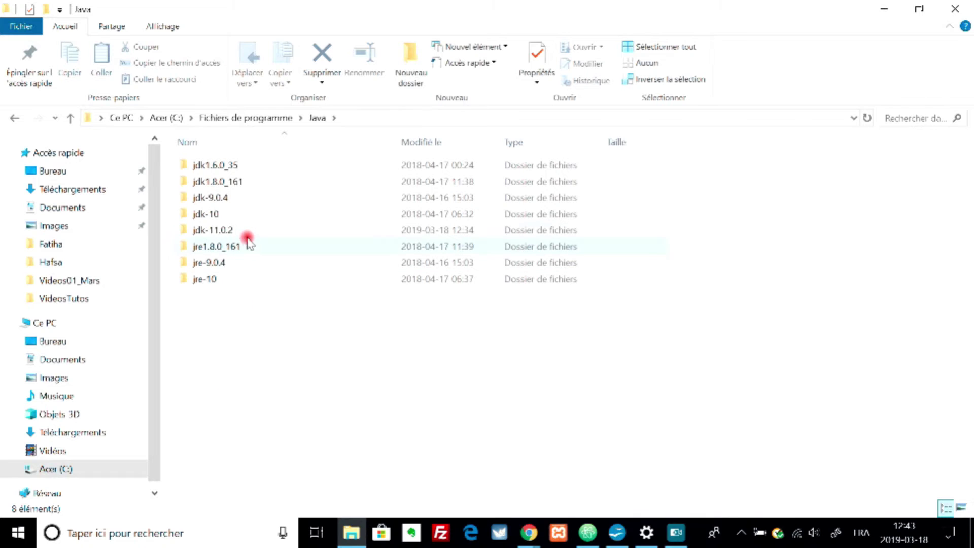
double_click(239, 231)
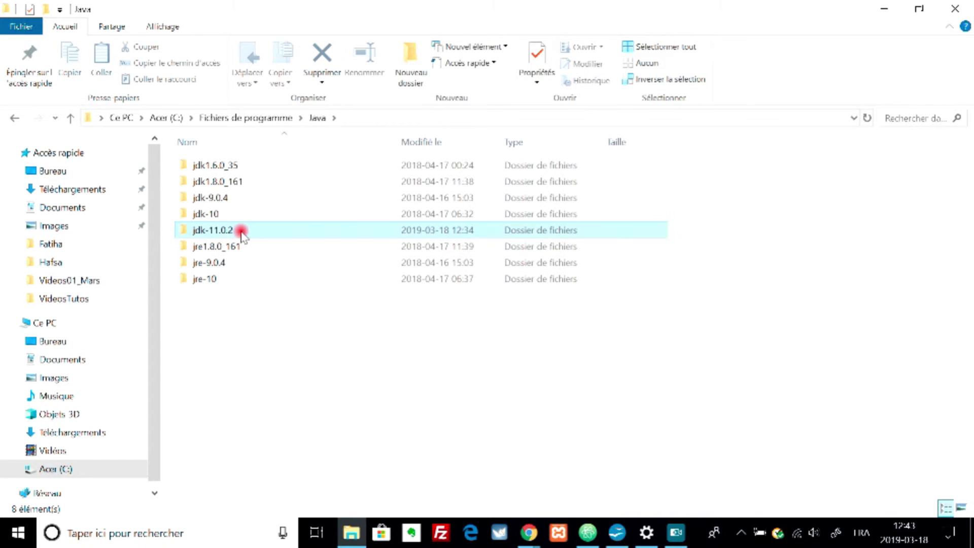
right_click(229, 169)
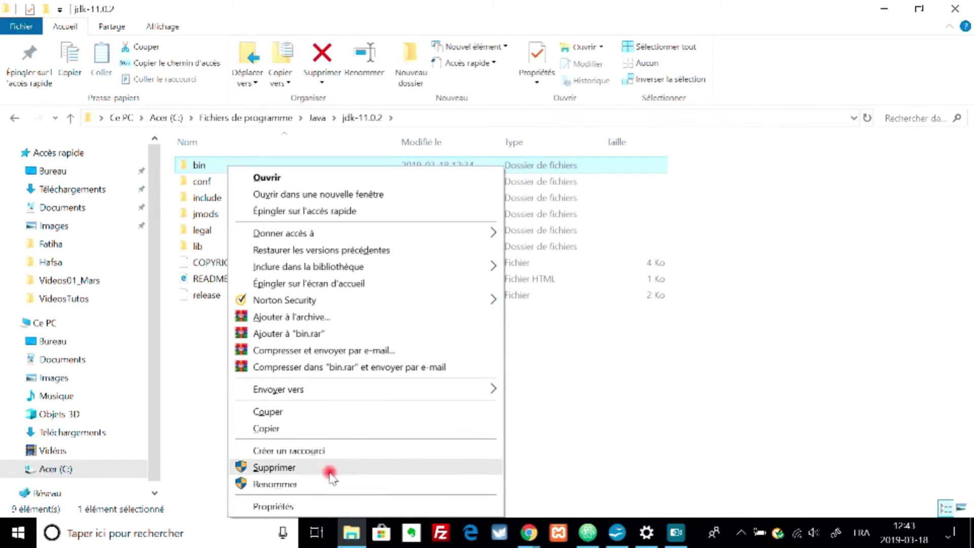
left_click(338, 504)
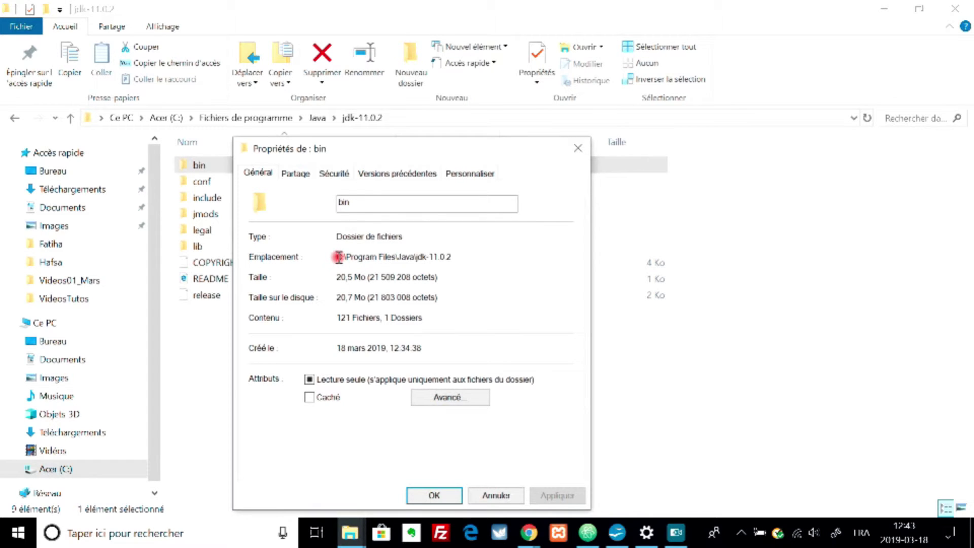
left_click_drag(339, 257, 452, 257)
key("ctrl+c")
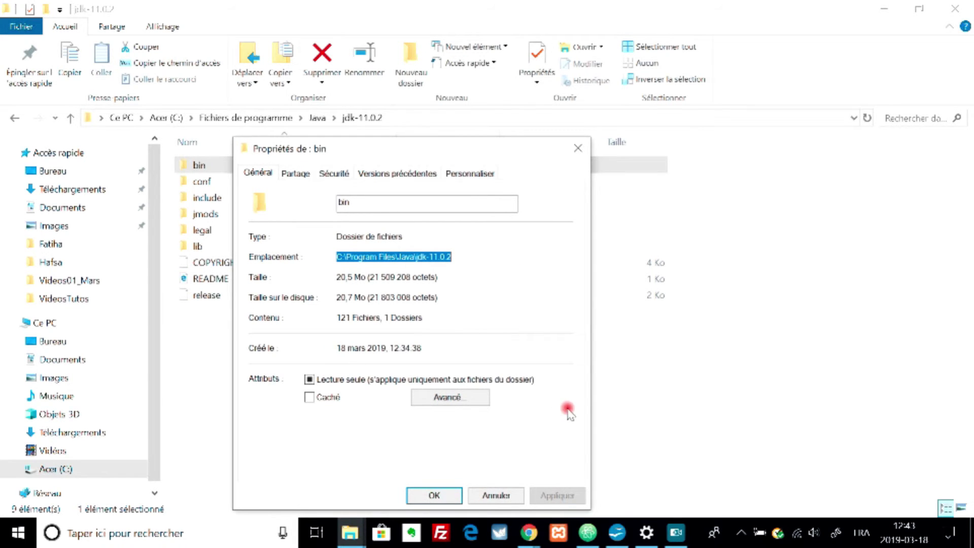
left_click(453, 496)
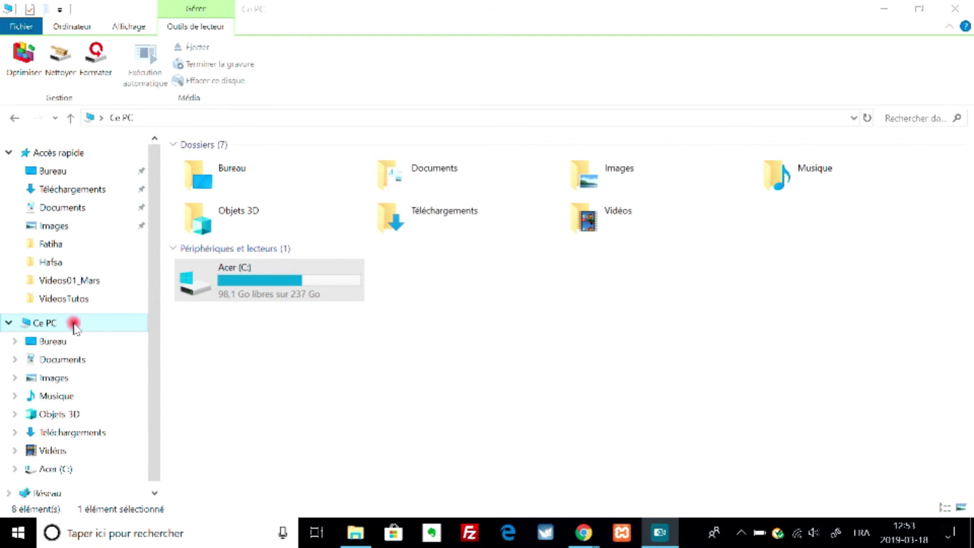
Open the environment variables from This PC's advanced system settings and delete the existing JAVA_HOME user variable
right_click(80, 324)
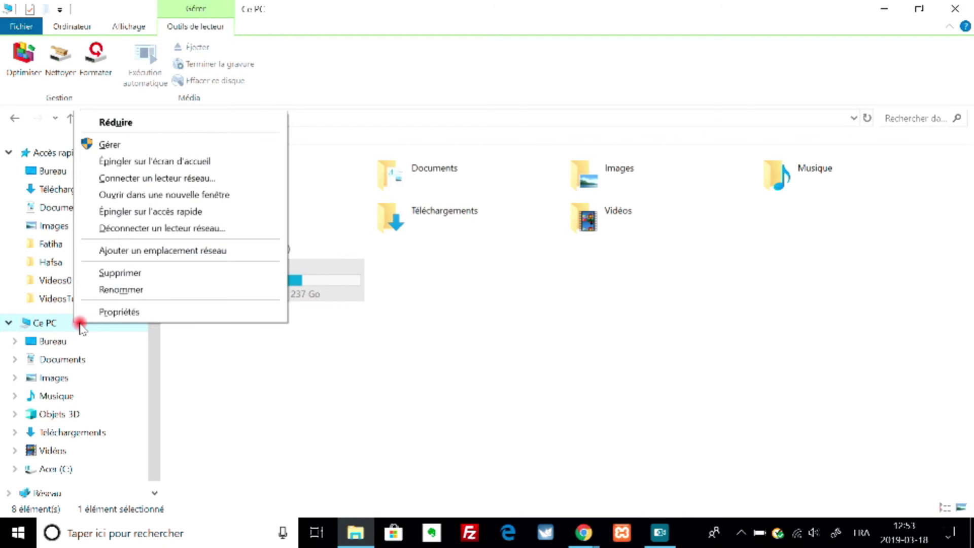
left_click(159, 312)
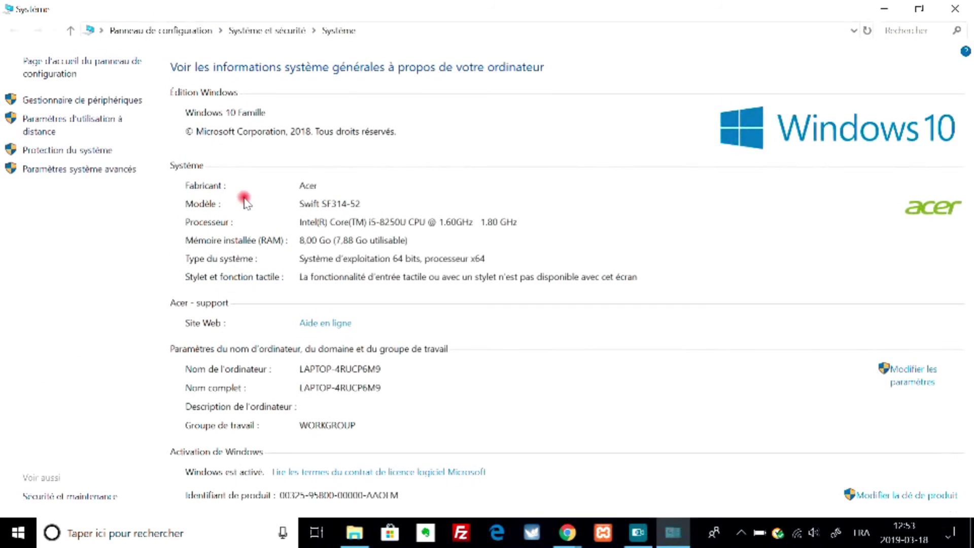
left_click(95, 169)
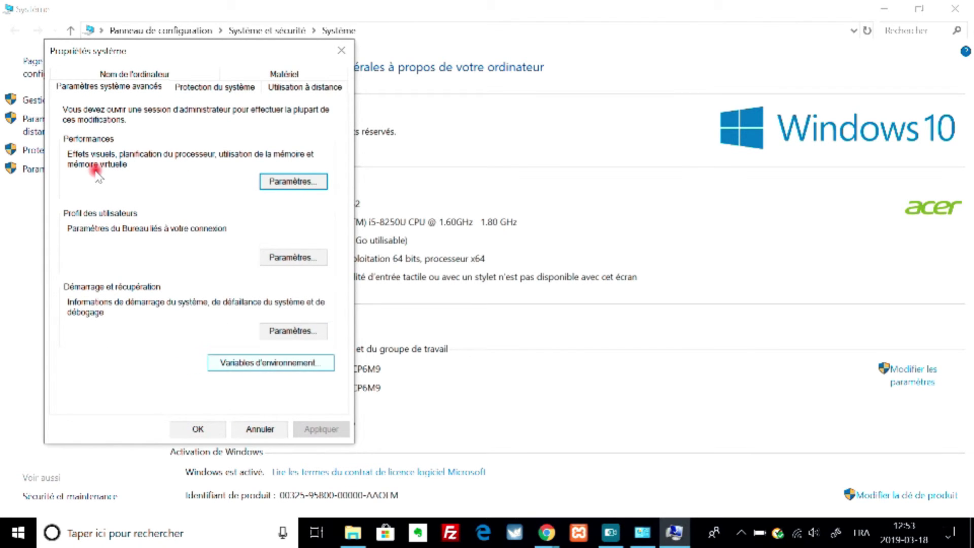
left_click(271, 363)
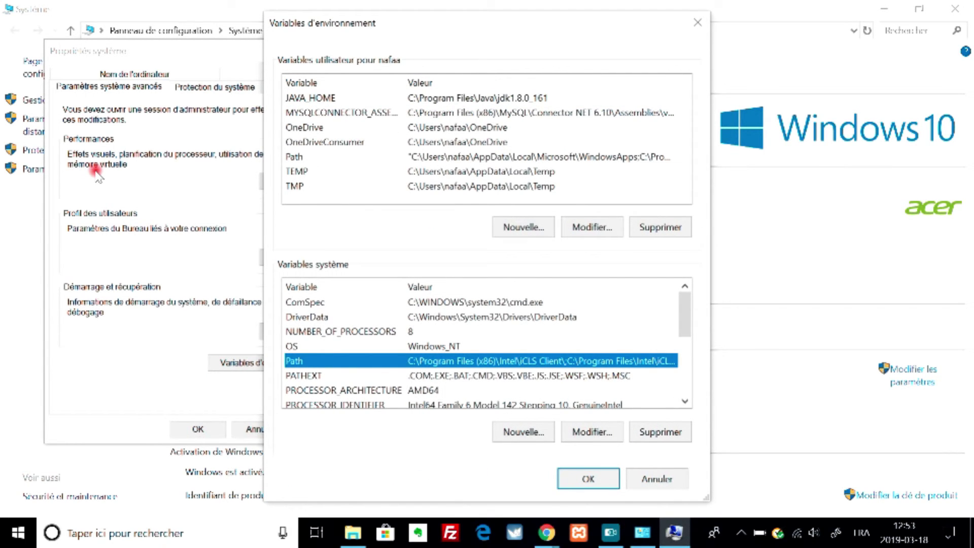
left_click(324, 98)
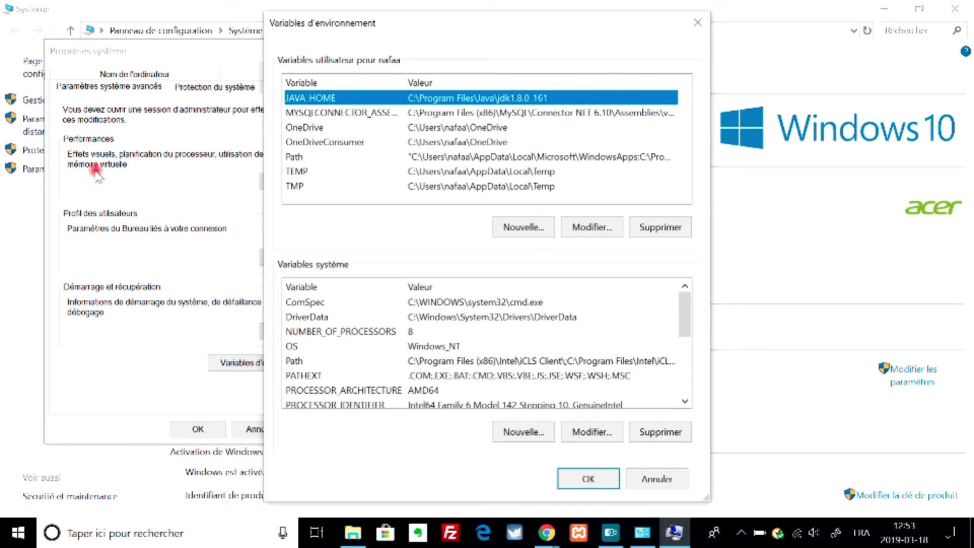
left_click(660, 227)
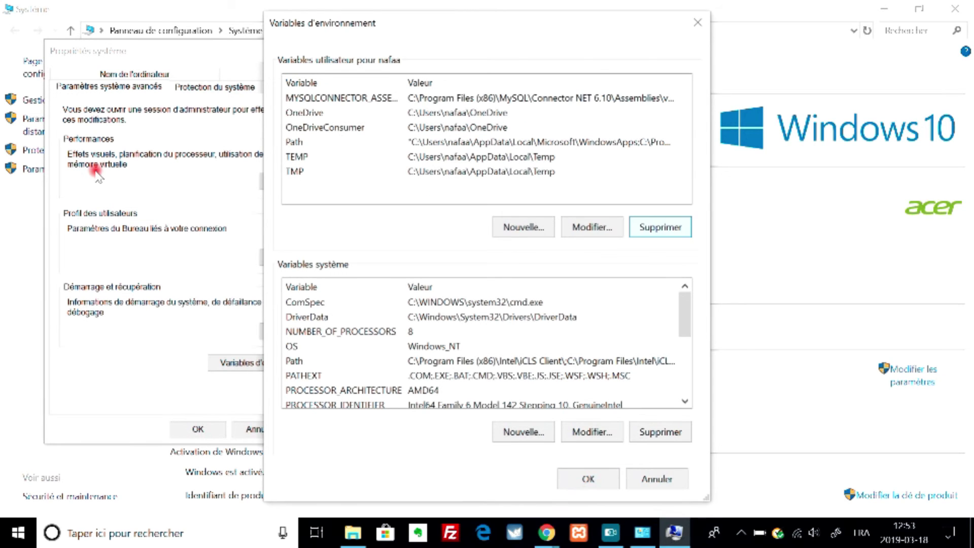
Create a user variable JAVA_HOME with the value C:\Program Files\Java\jdk-11.0.2 and confirm all open dialogs
left_click(523, 227)
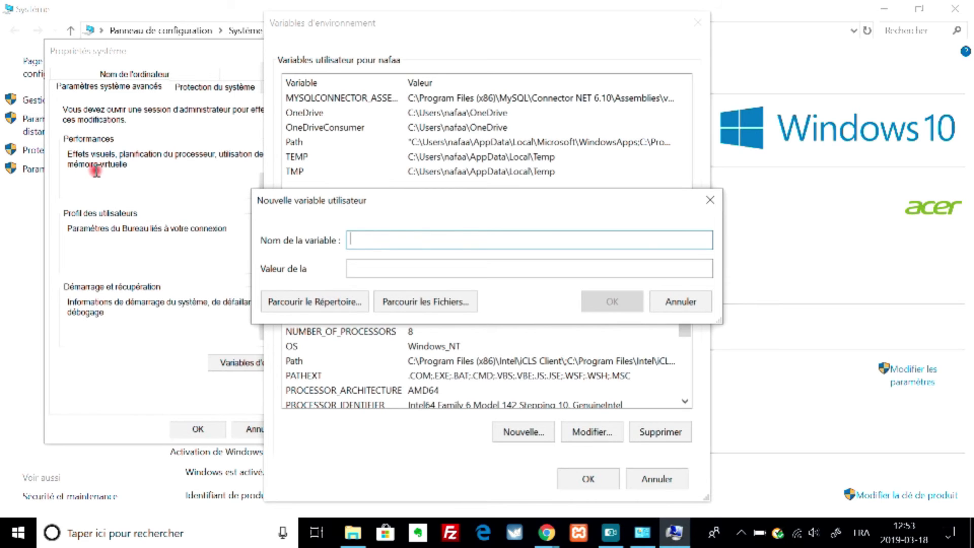
type("JAVA_HOME")
key("Tab")
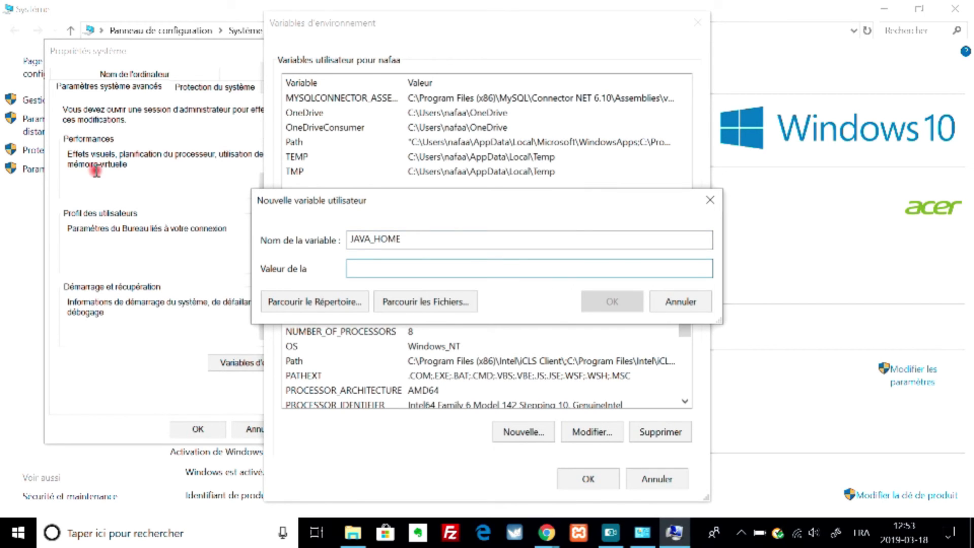
key("ctrl+v")
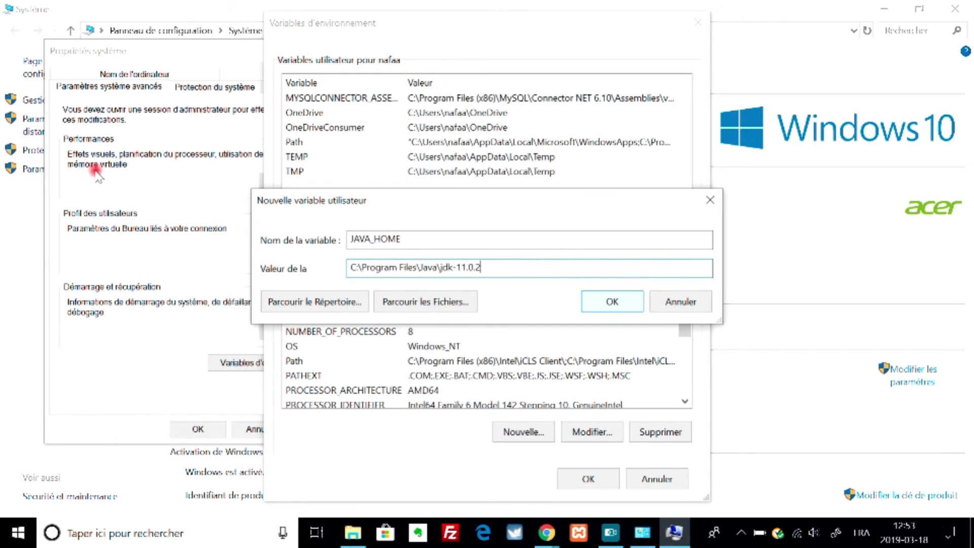
key("Return")
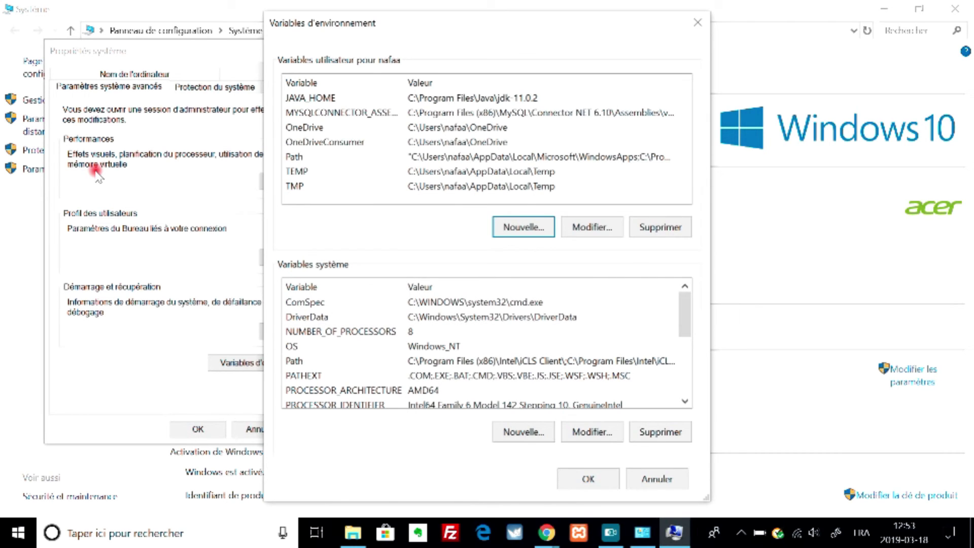
key("Return")
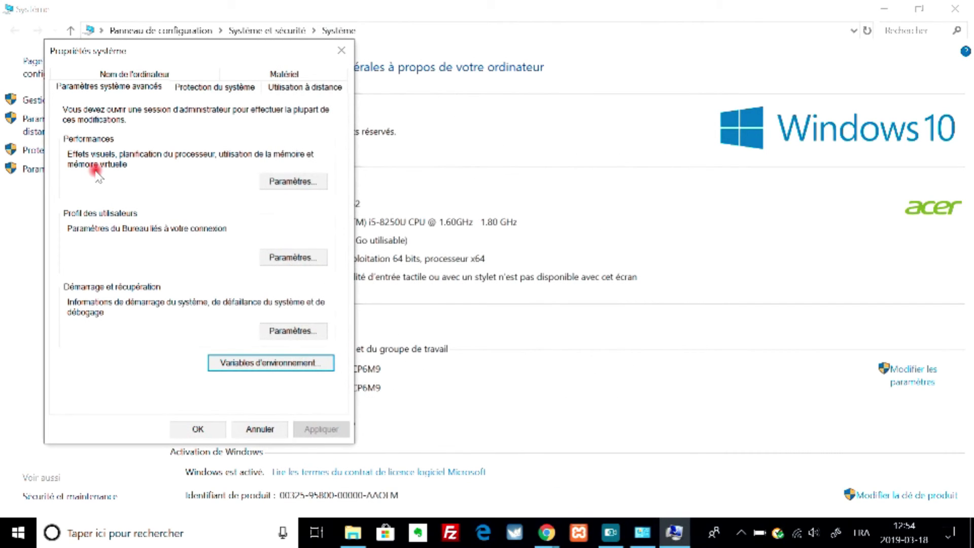
key("Return")
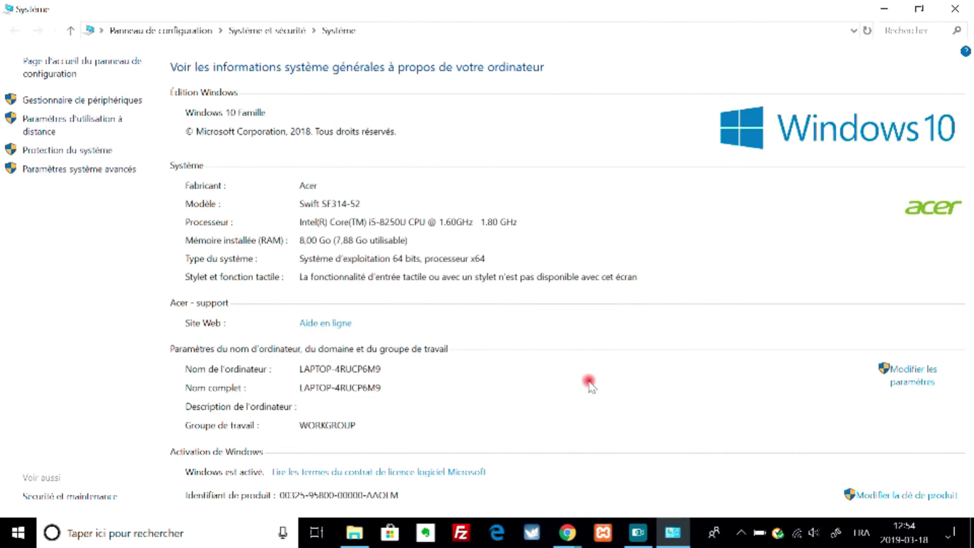